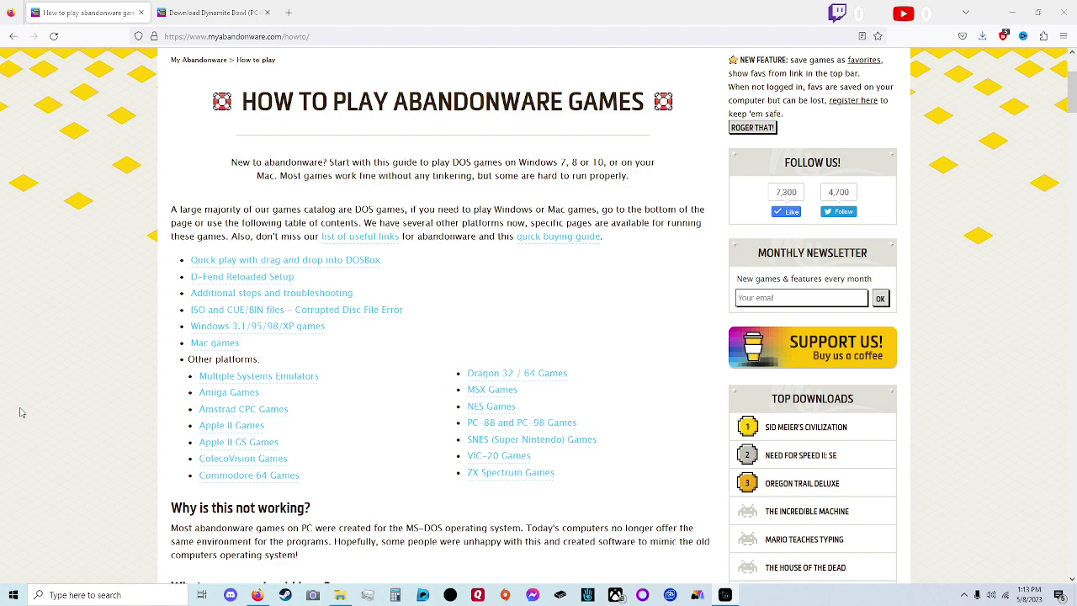
- Scroll through the How to Play guide's setup topics and per-platform game sections
scroll(105, 409, "up", 2)
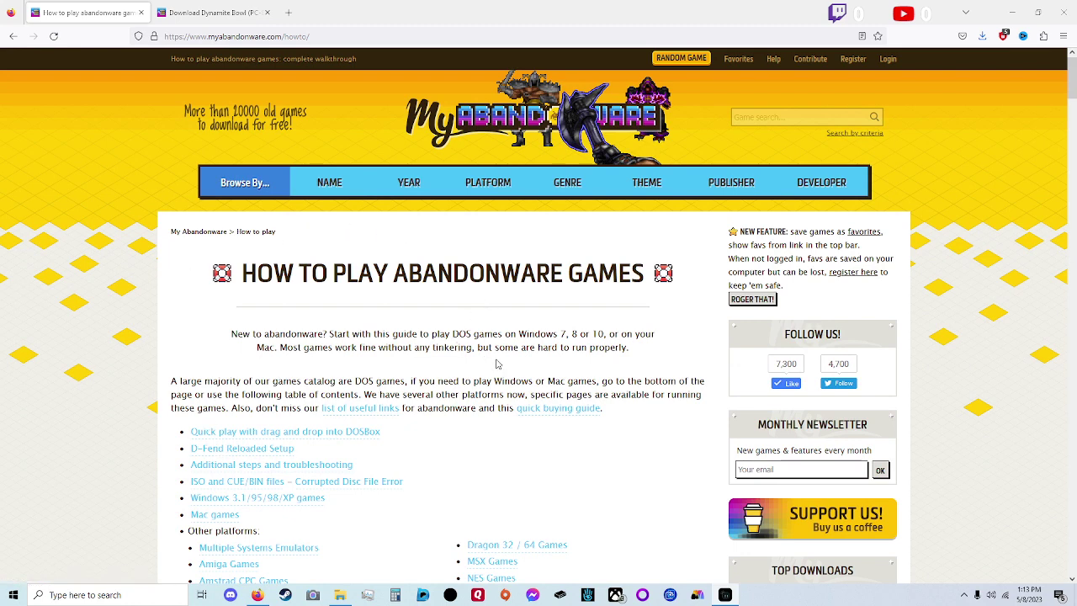
scroll(471, 337, "down", 2)
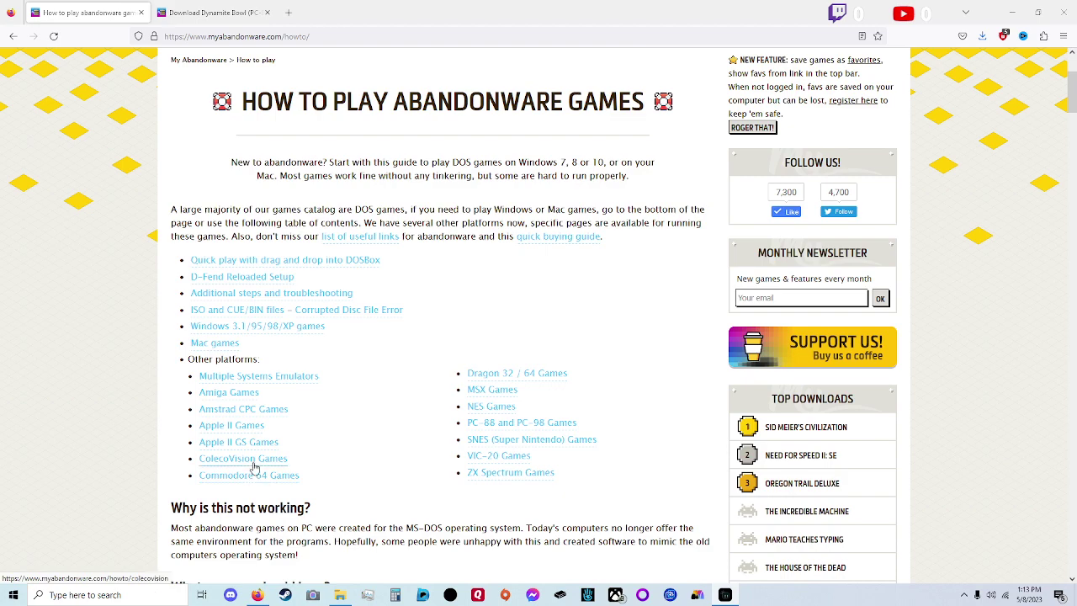
scroll(425, 439, "down", 3)
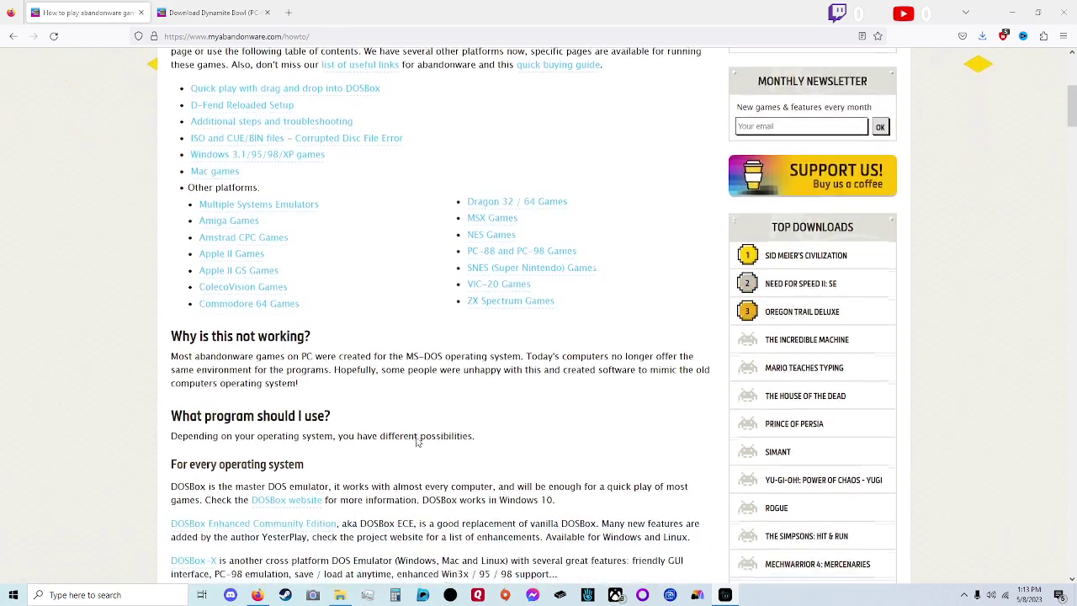
scroll(418, 436, "up", 2)
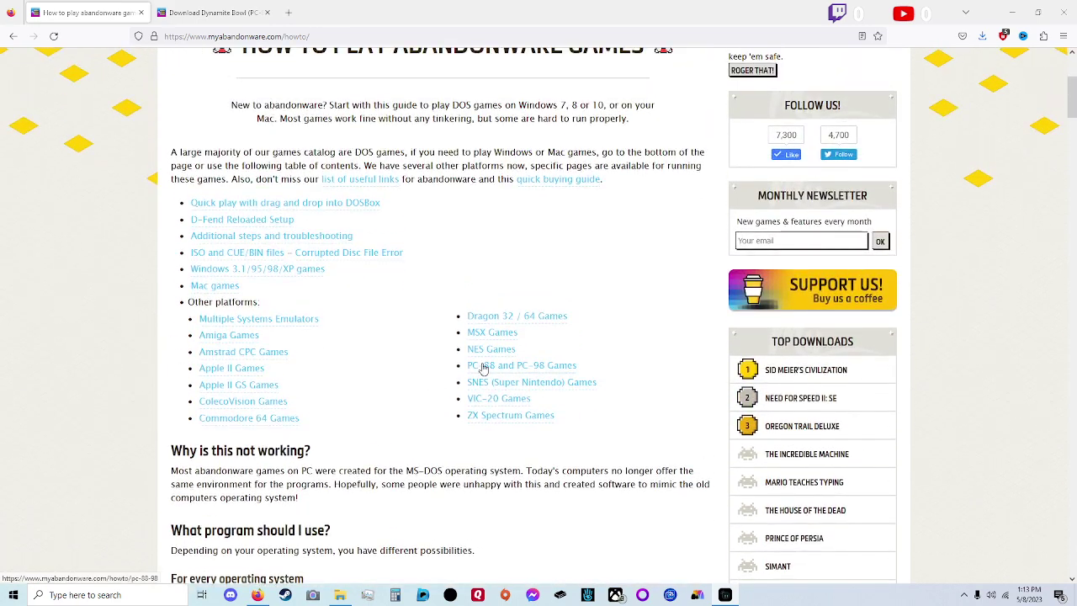
left_click(484, 367)
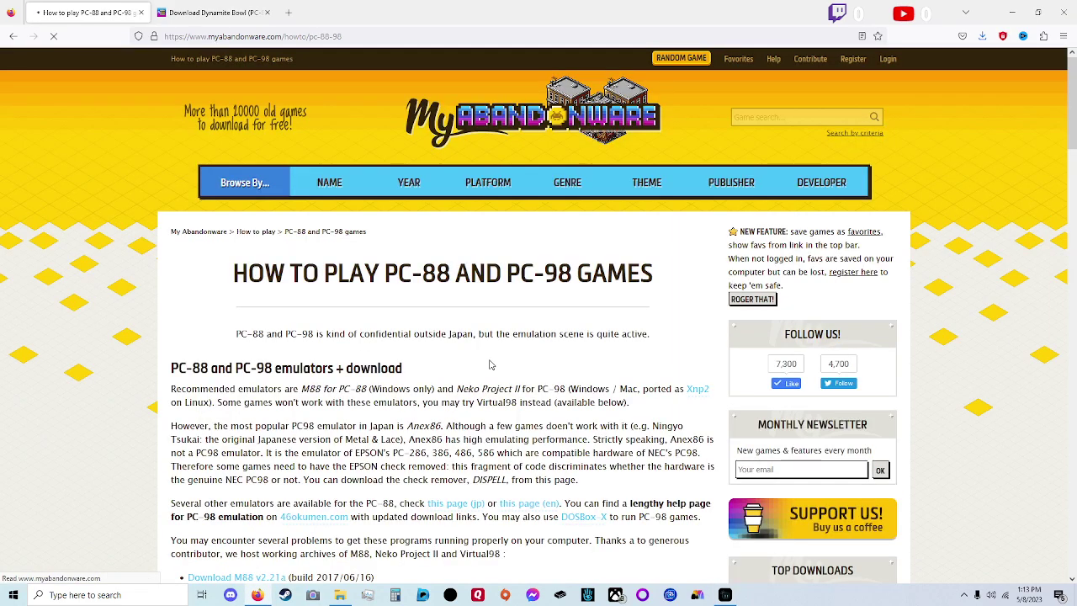
scroll(227, 471, "down", 3)
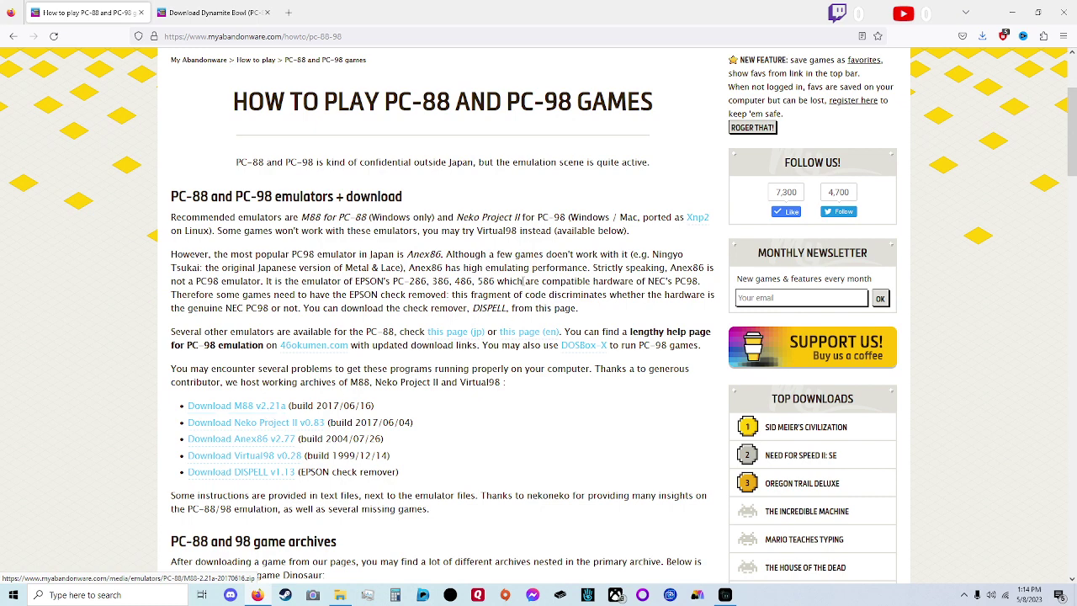
scroll(439, 180, "up", 1)
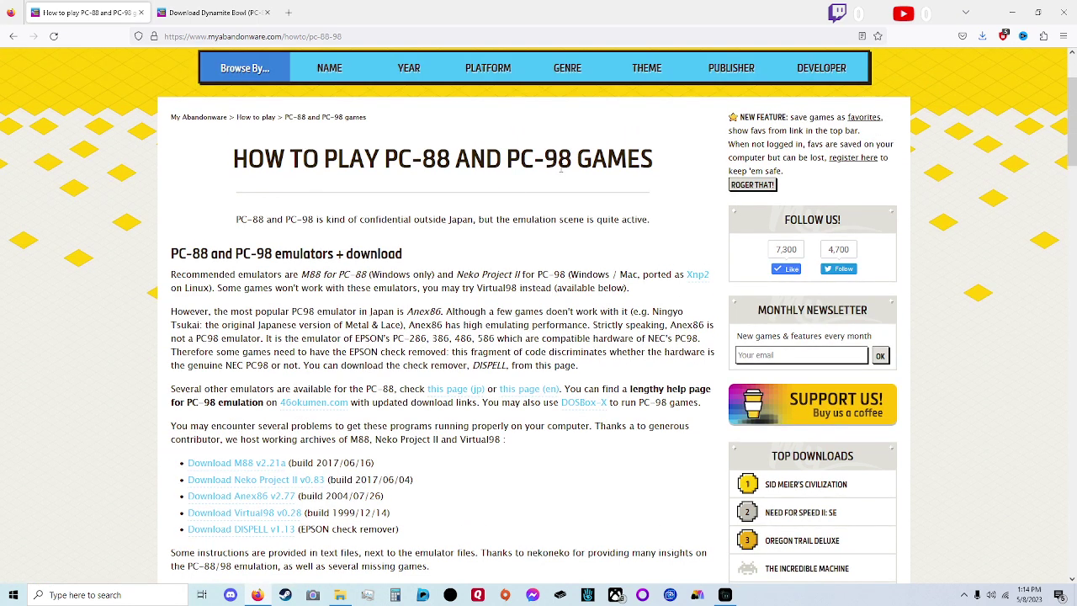
- Switch to the Dynamite Bowl tab and scroll to the 96 KB PC-88 Version download
left_click(214, 12)
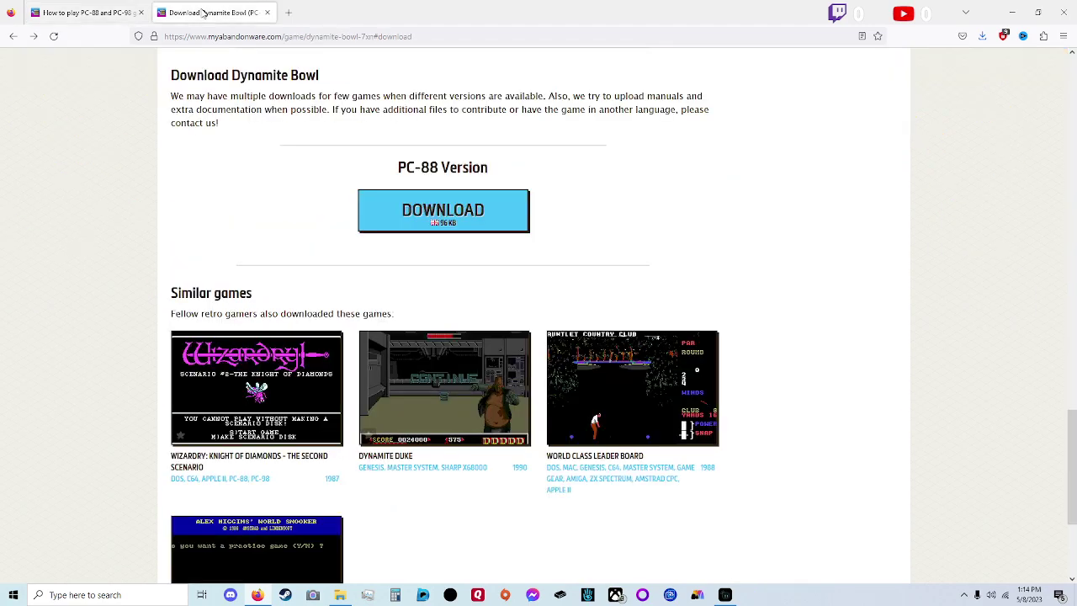
scroll(426, 176, "up", 5)
scroll(427, 176, "up", 15)
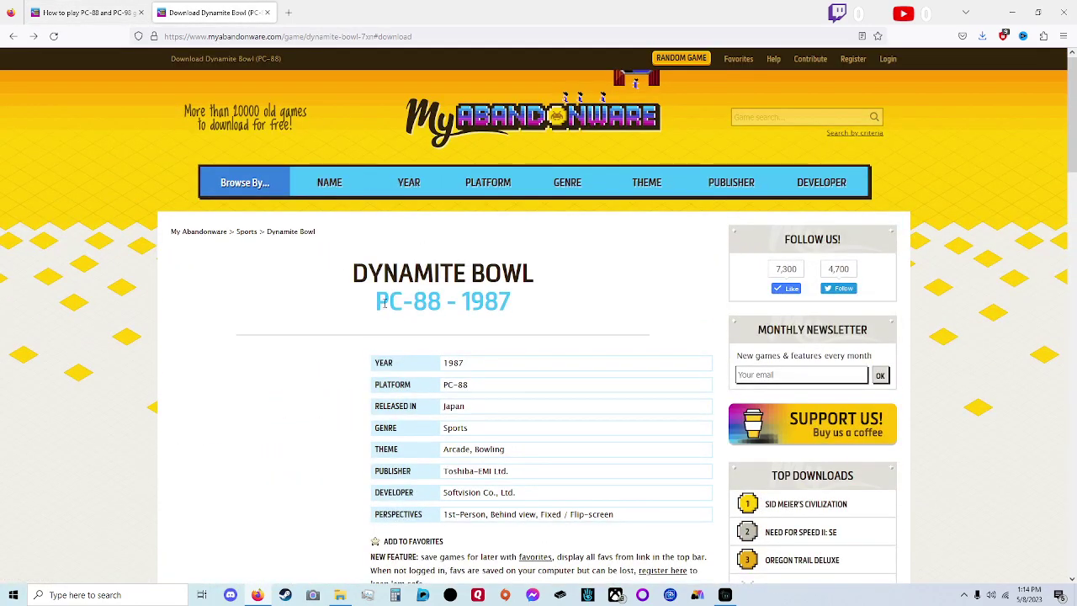
scroll(370, 314, "down", 7)
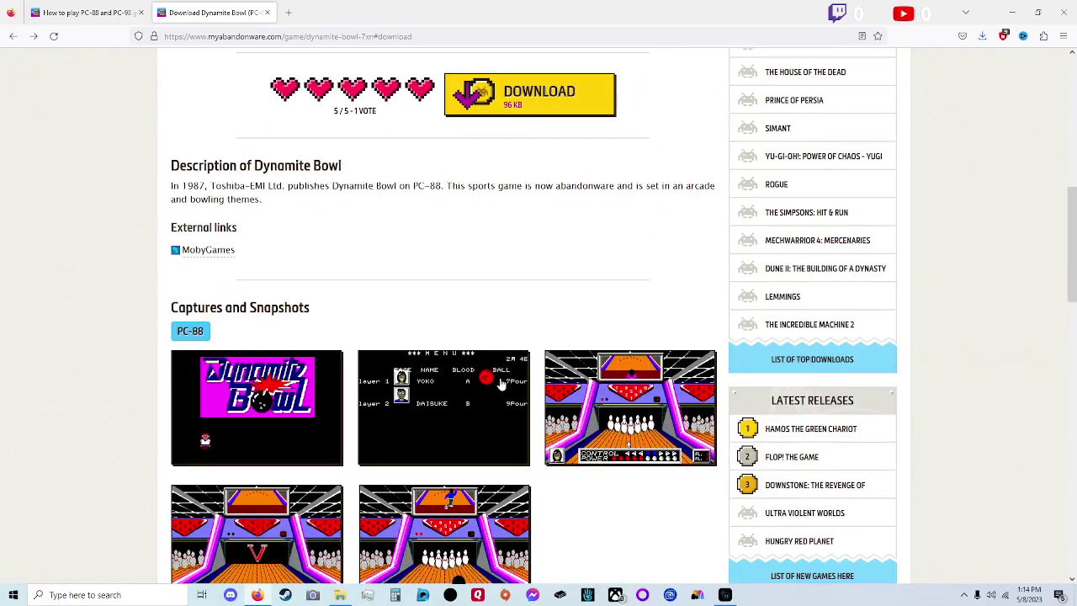
scroll(527, 402, "down", 2)
scroll(531, 402, "down", 3)
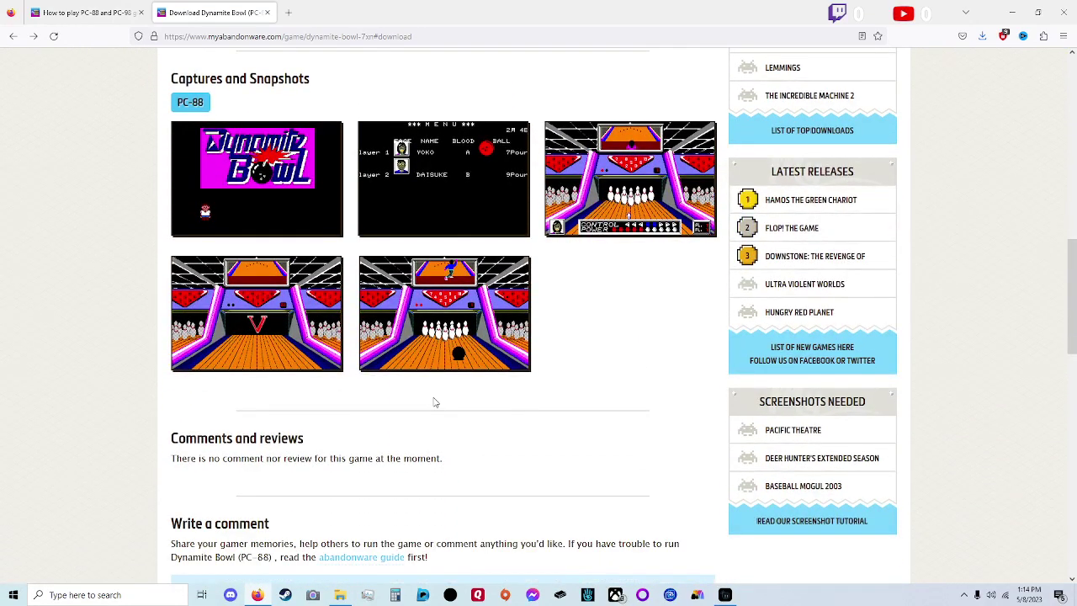
scroll(435, 405, "up", 1)
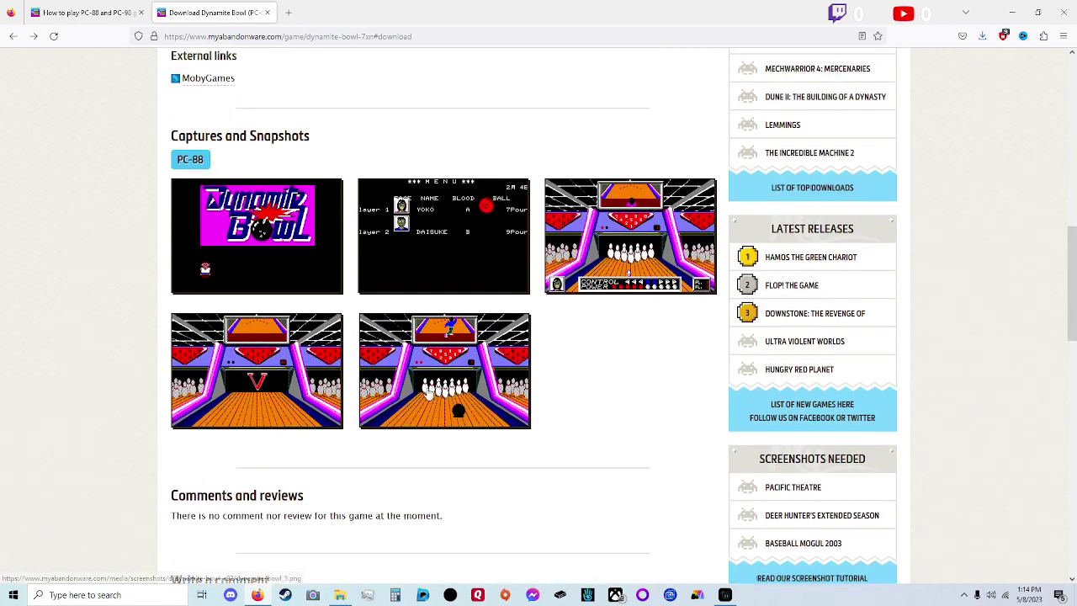
scroll(429, 397, "down", 2)
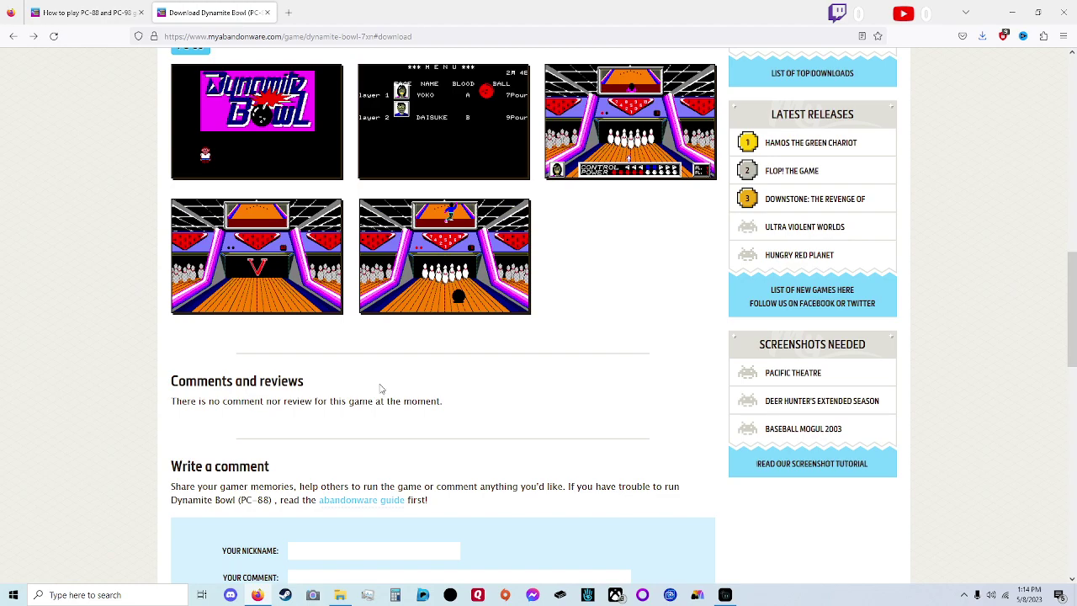
scroll(379, 388, "up", 8)
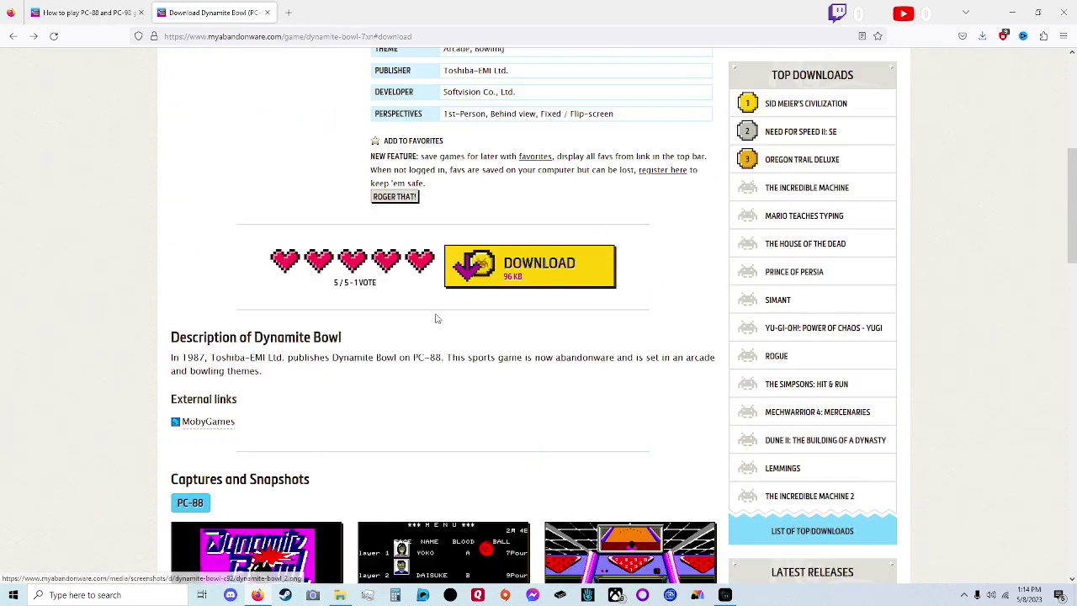
scroll(438, 312, "down", 7)
scroll(444, 310, "down", 8)
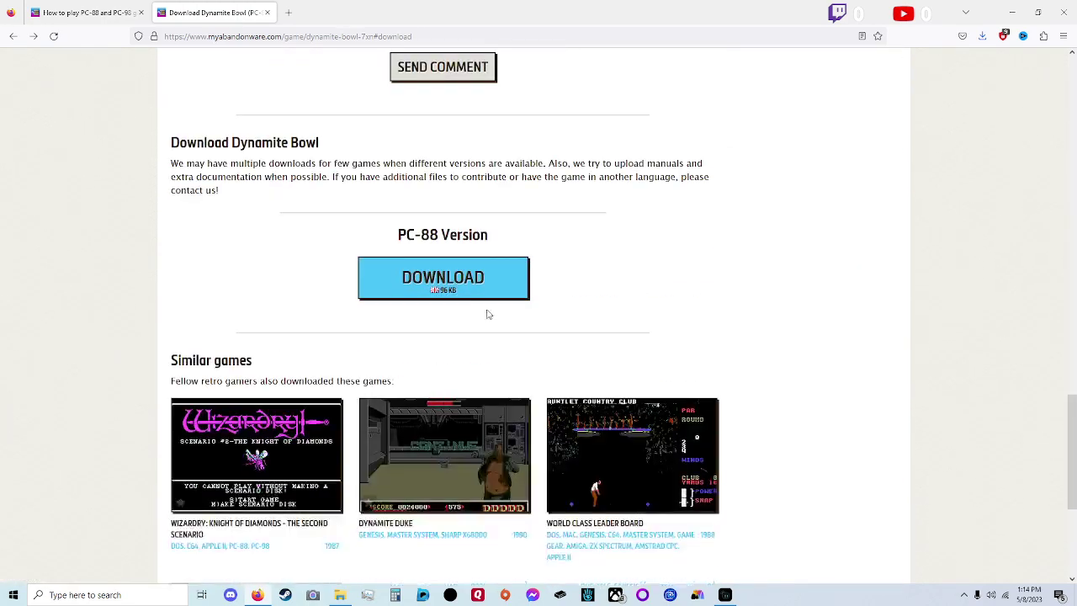
- Browse PC88 > Games into the Dynamite-Bowl_PC-88_EN archive's Dynamite Ball folder
left_click(340, 595)
double_click(420, 387)
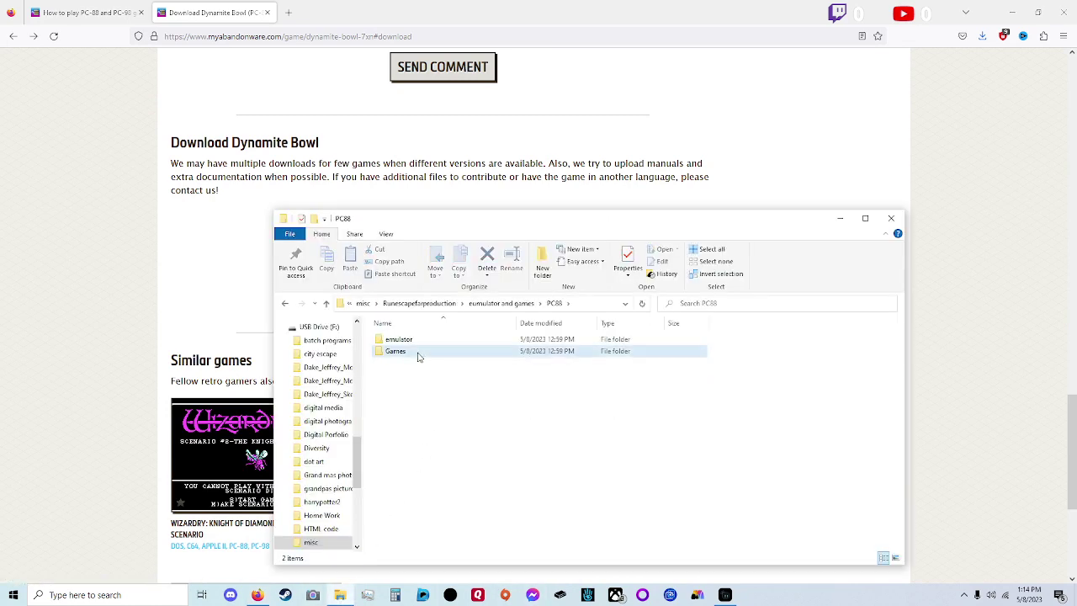
double_click(419, 352)
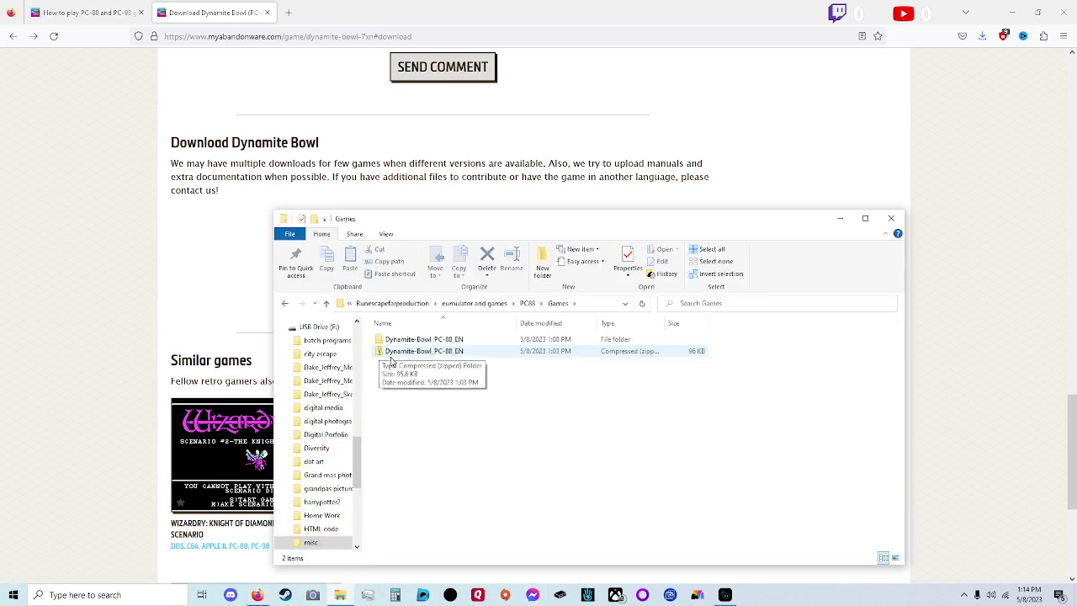
double_click(395, 351)
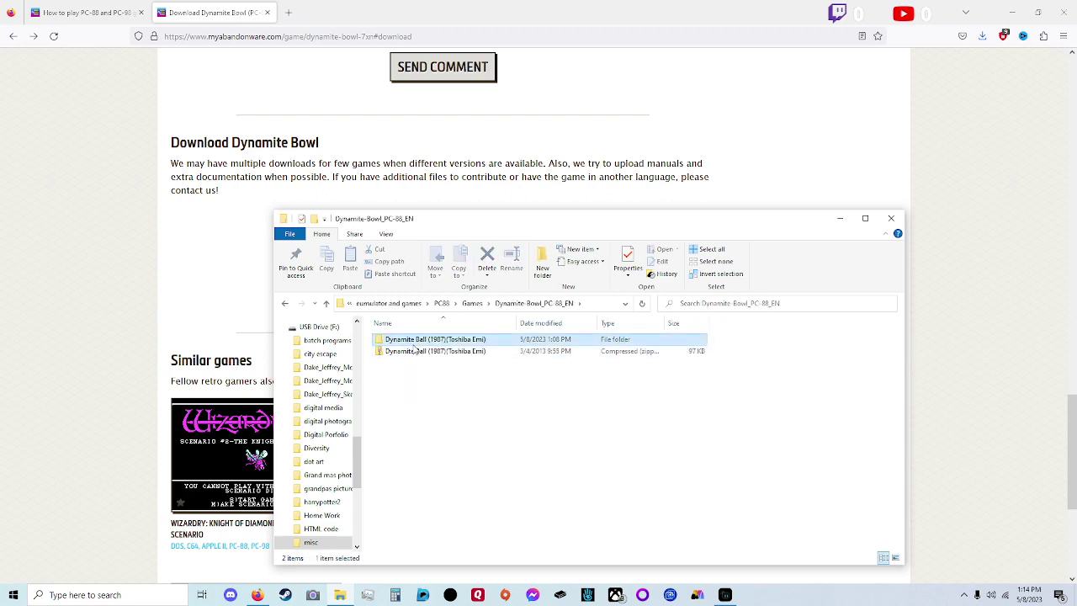
double_click(413, 341)
- Go back up to PC88 and open emulator > M88-2.21a-20170616 > M88, listing 22 items
left_click(327, 303)
left_click(326, 304)
left_click(326, 303)
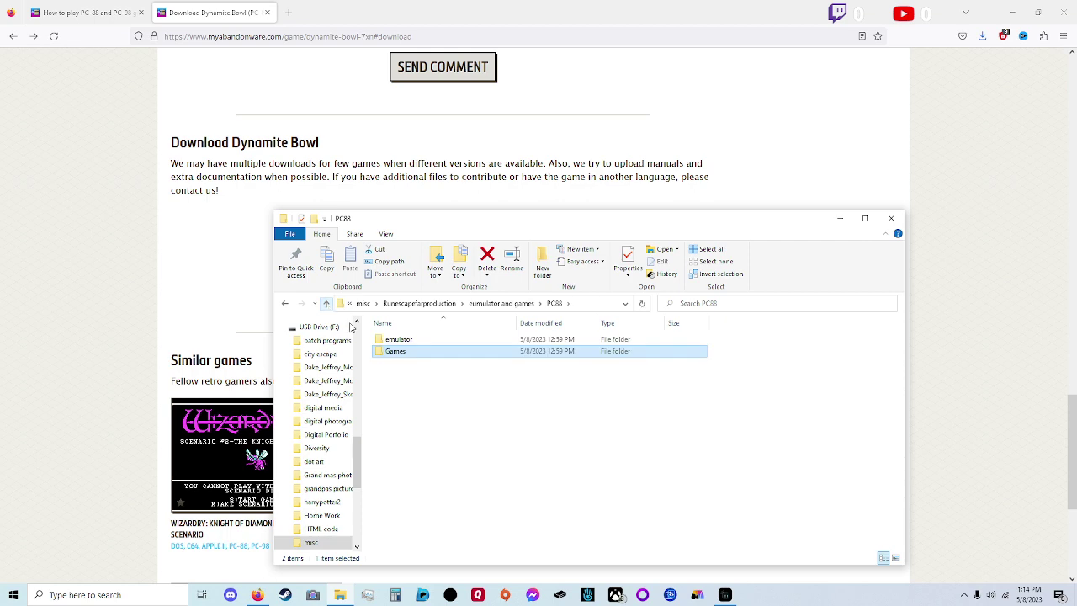
left_click(386, 339)
double_click(386, 339)
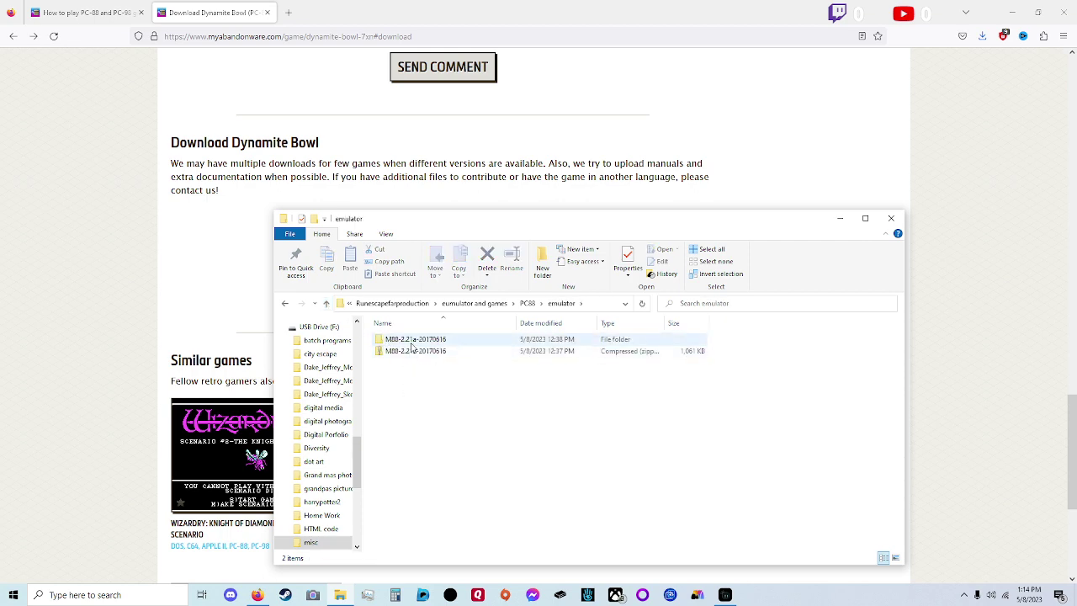
double_click(423, 341)
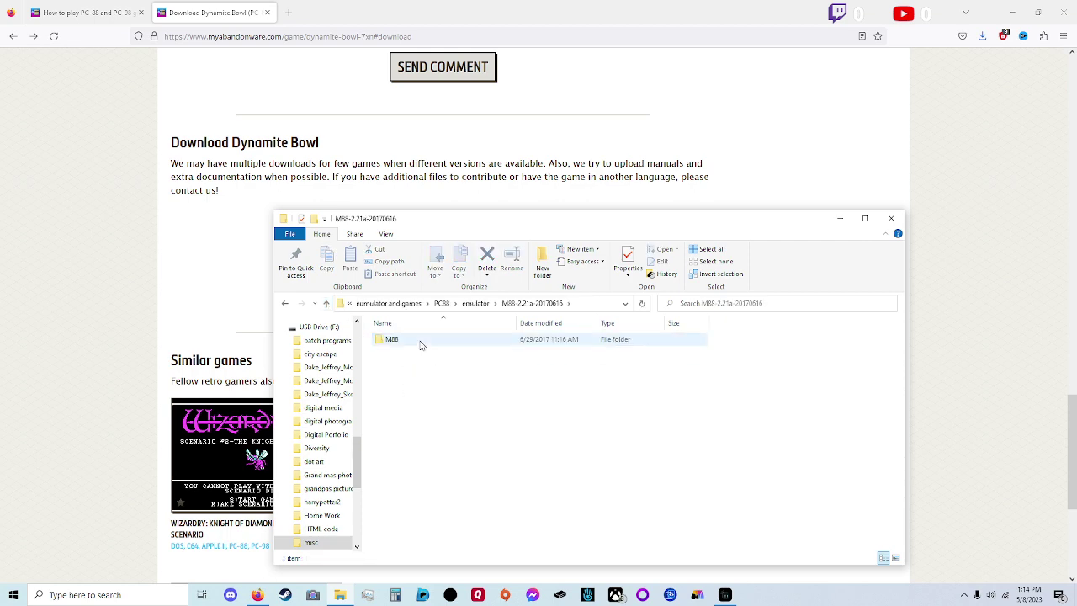
double_click(419, 341)
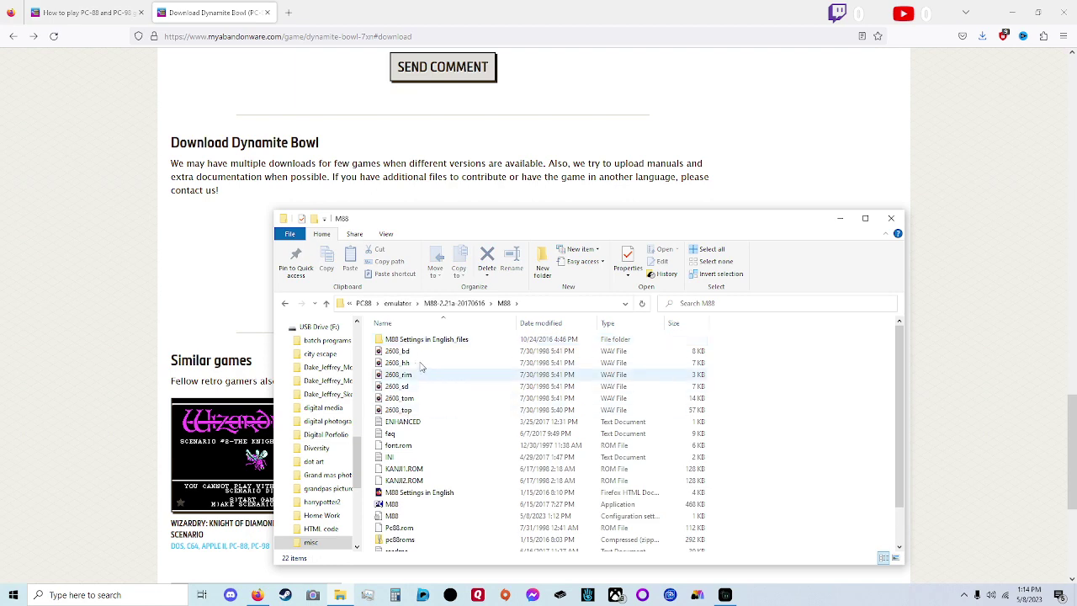
scroll(405, 474, "down", 1)
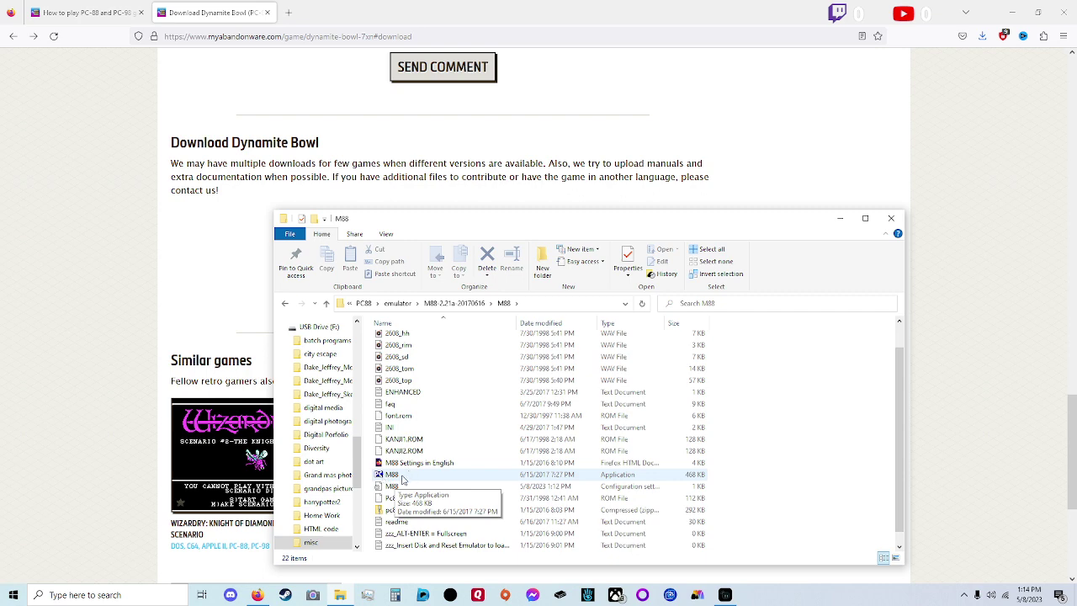
- Launch M88.exe and load Dynamite Ball (1987)(Toshiba Emi).d88 into Drive 1
double_click(403, 479)
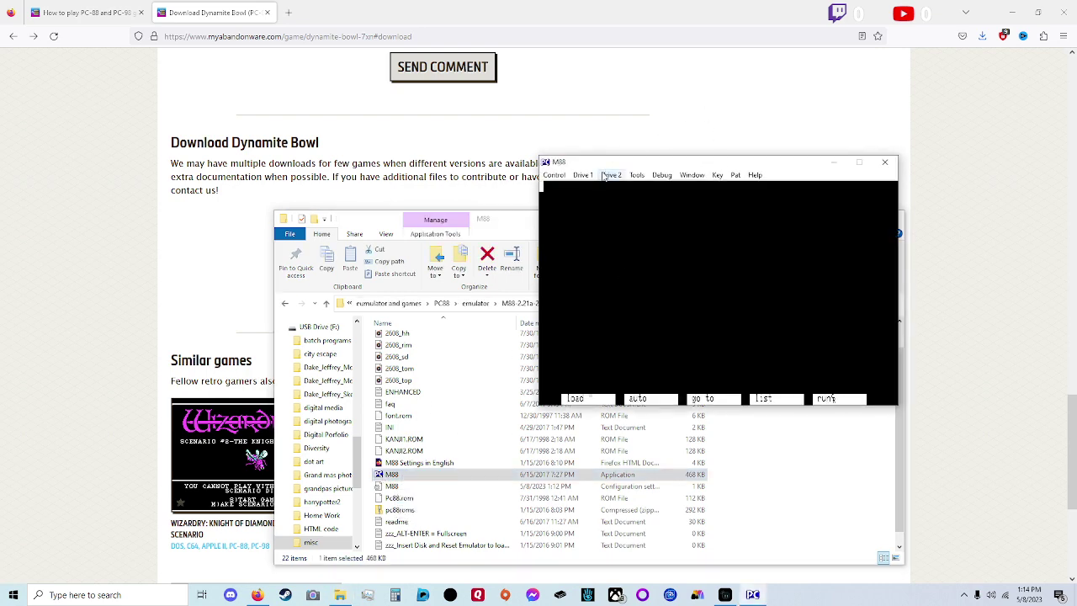
left_click(594, 178)
left_click(599, 187)
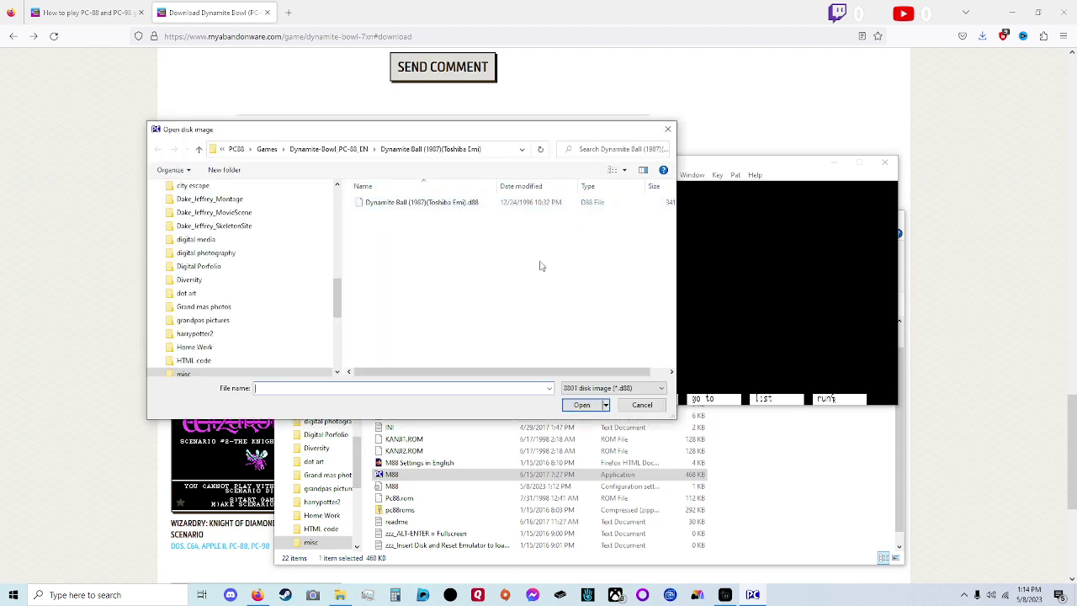
left_click(395, 207)
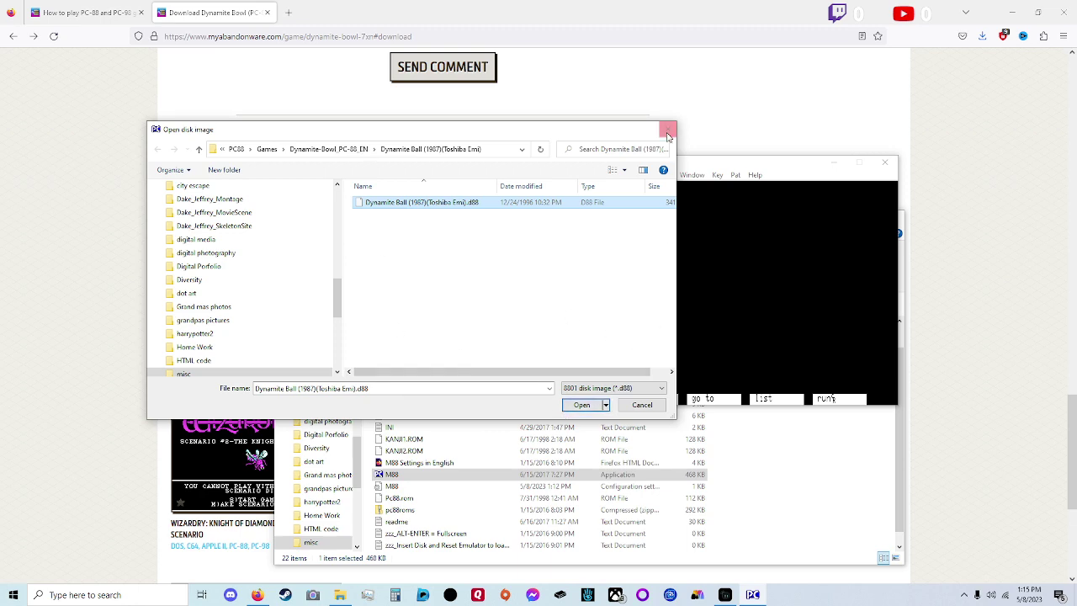
left_click(582, 405)
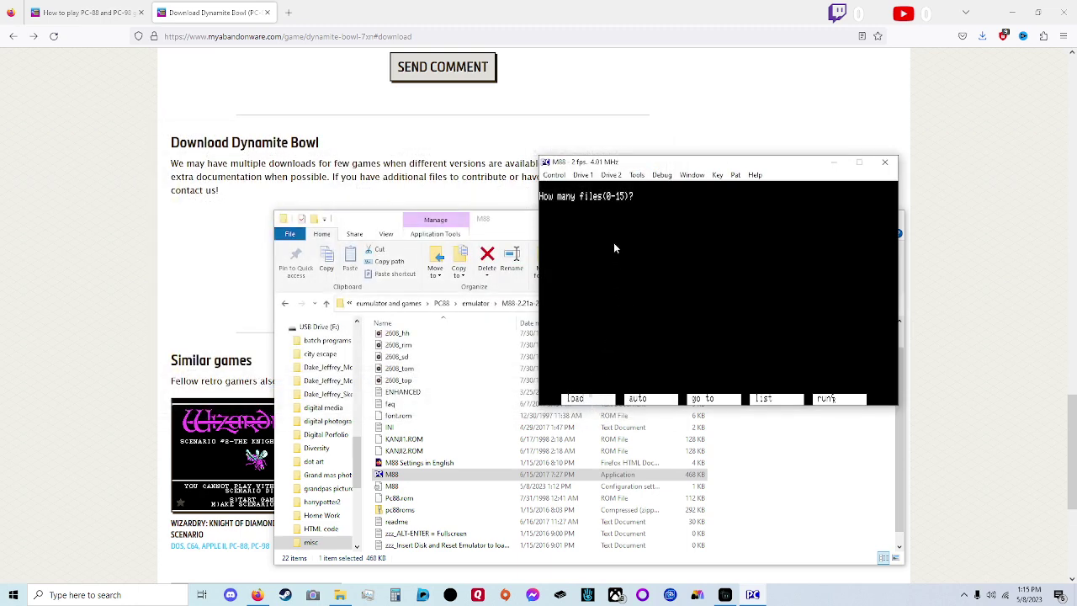
- Reset the emulated PC-88 to boot Dynamite Bowl, and move the M88 window left
left_click(555, 175)
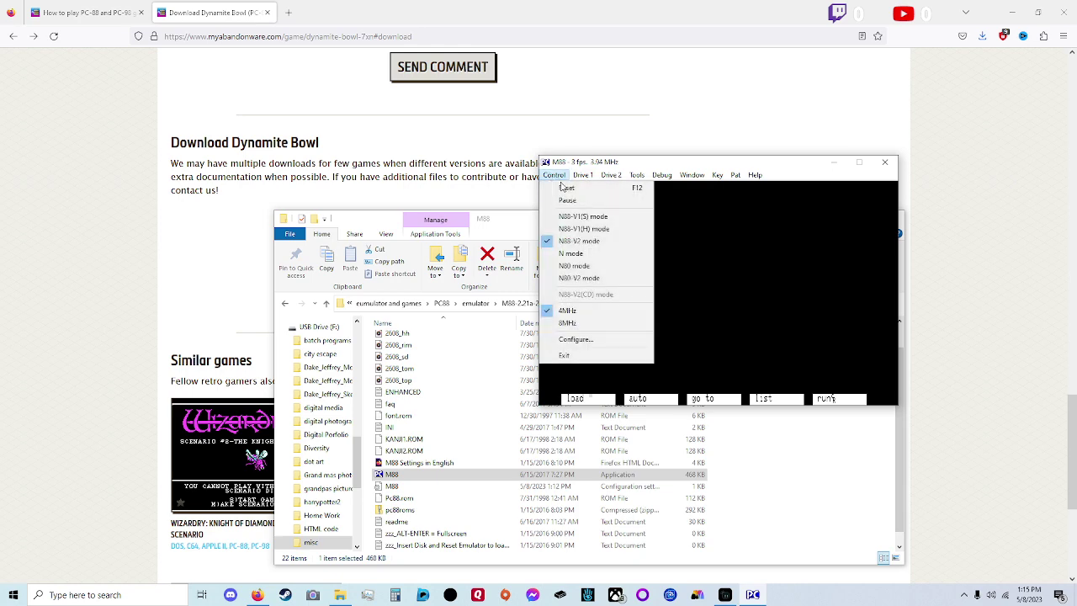
left_click(569, 188)
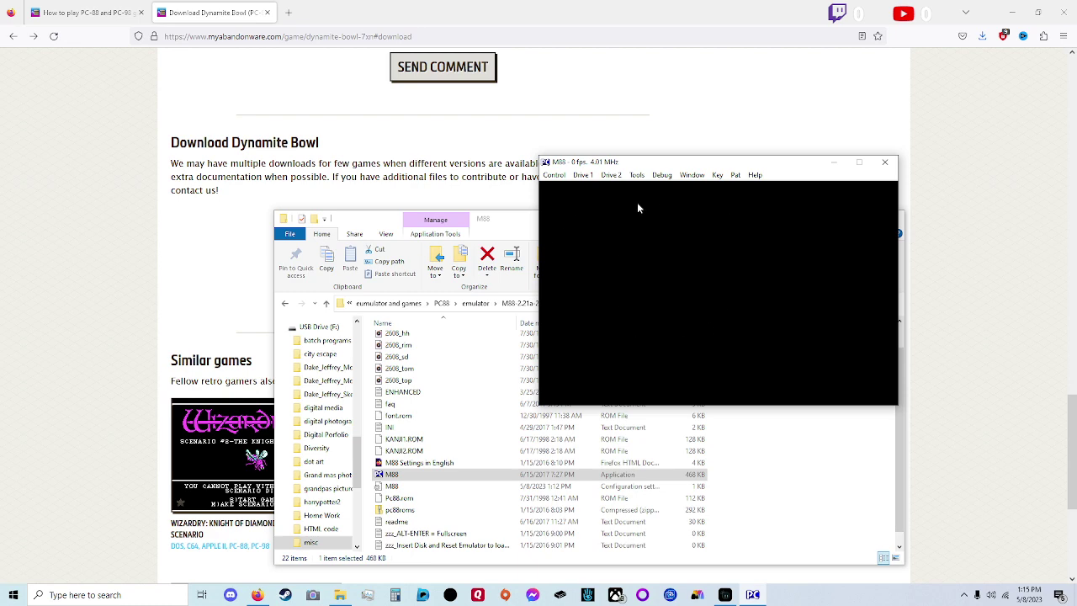
left_click_drag(674, 162, 534, 172)
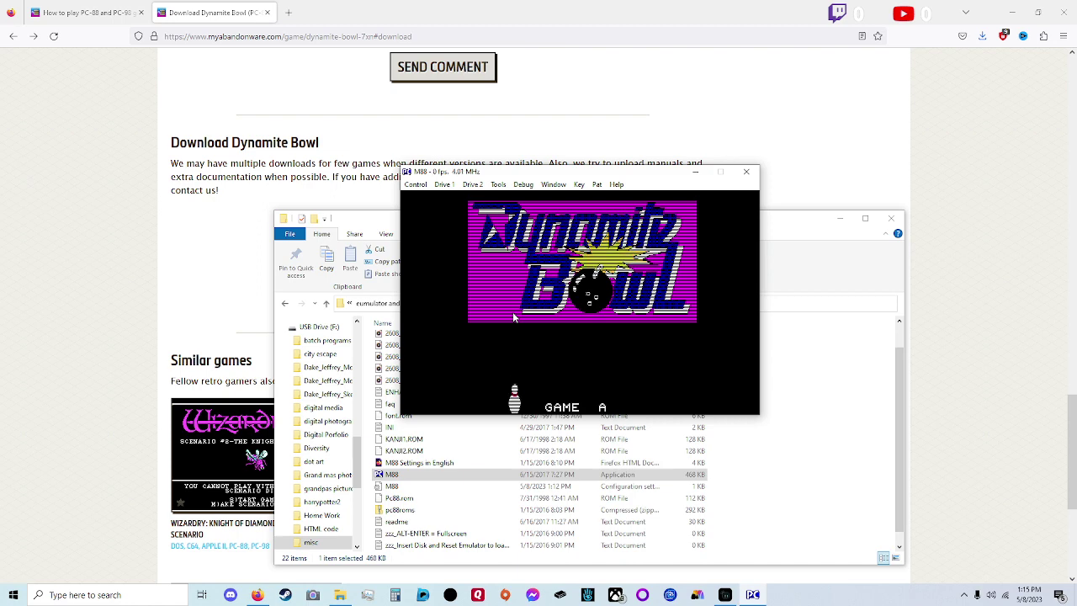
- Start a one-player game from the title screen and confirm the MENU to reach the lane
key("Return")
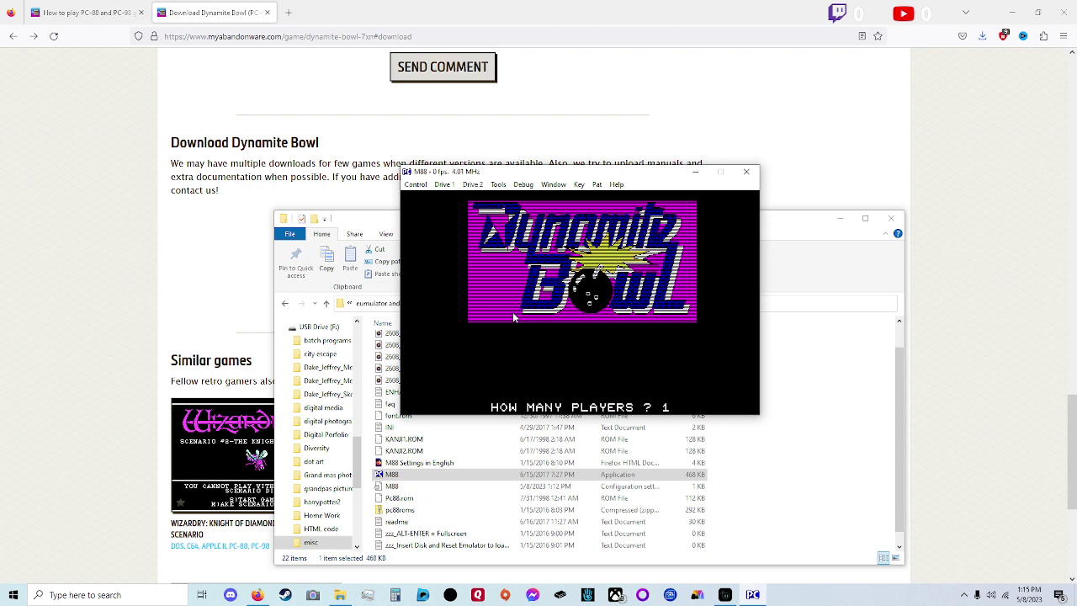
key("Return")
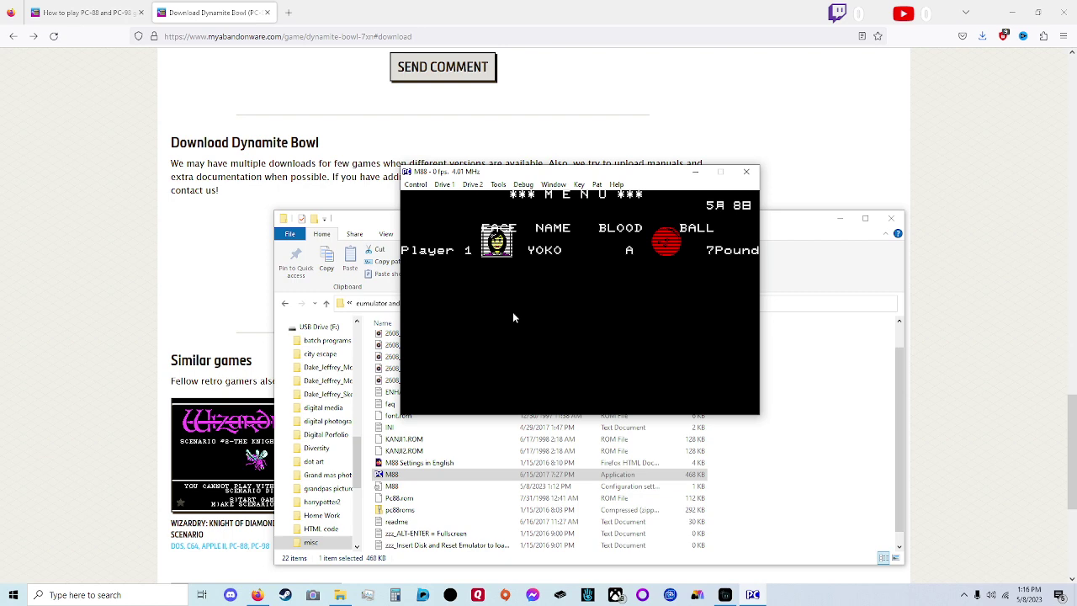
key("Return")
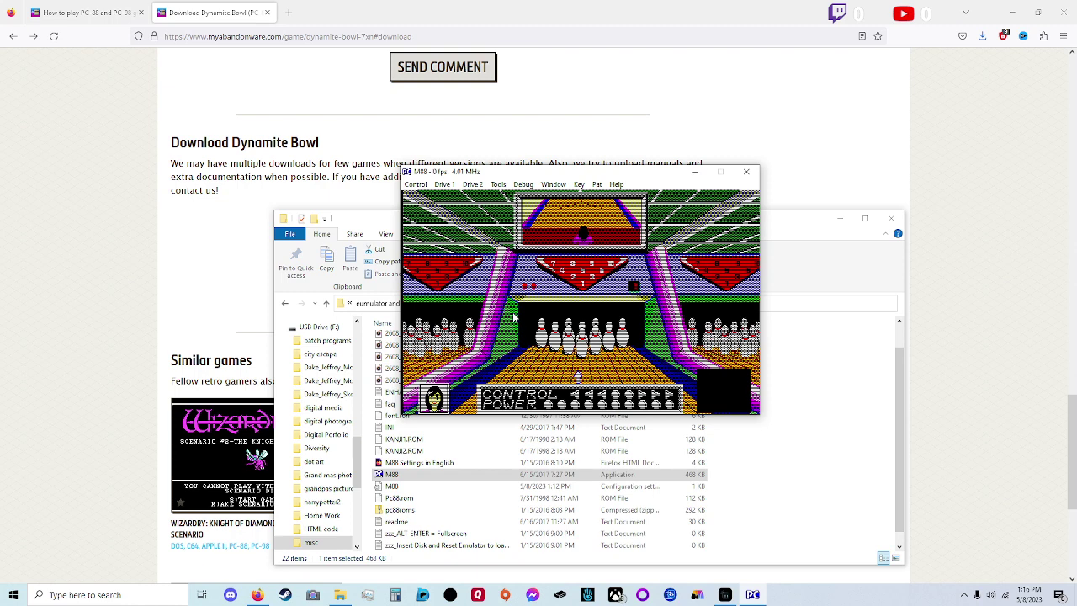
- Shift the bowler slightly right and release the ball down the lane
key("Right")
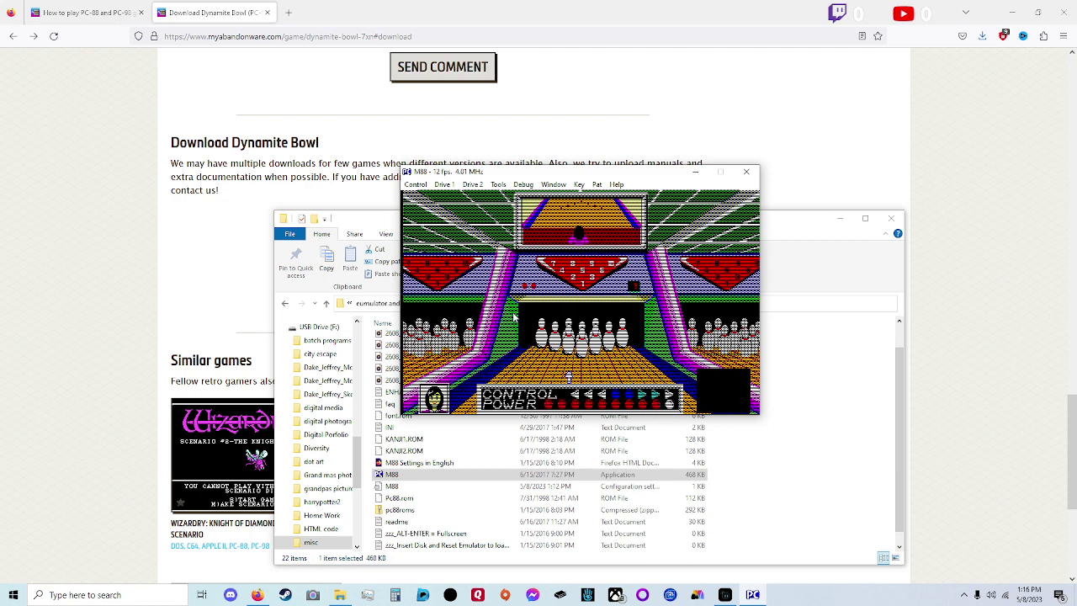
key("space")
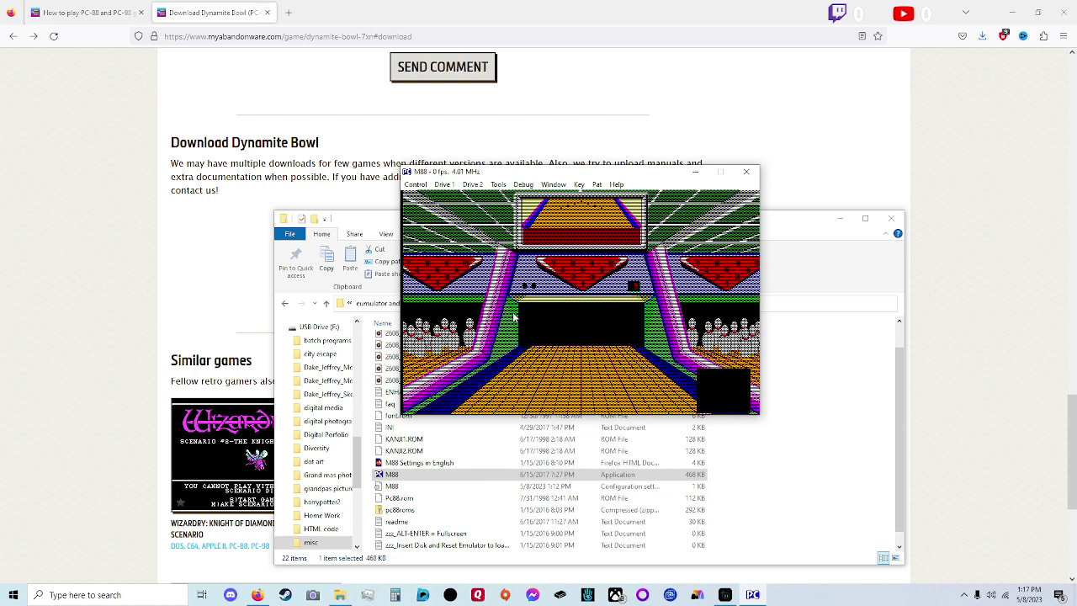
- Close M88 and climb the breadcrumbs from emulator to the eumulator and games folder
left_click(746, 172)
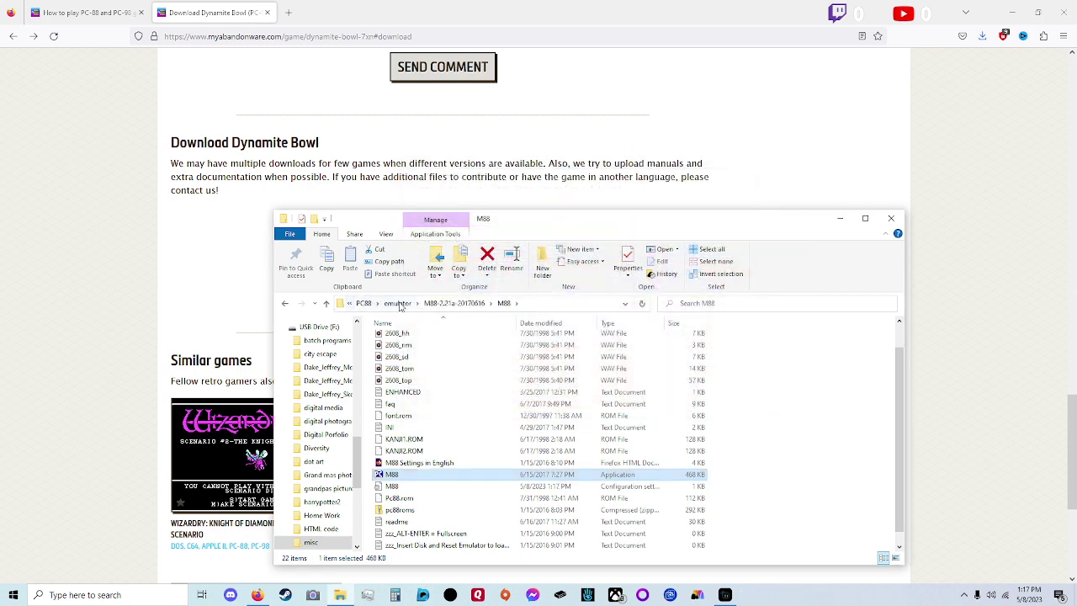
left_click(399, 303)
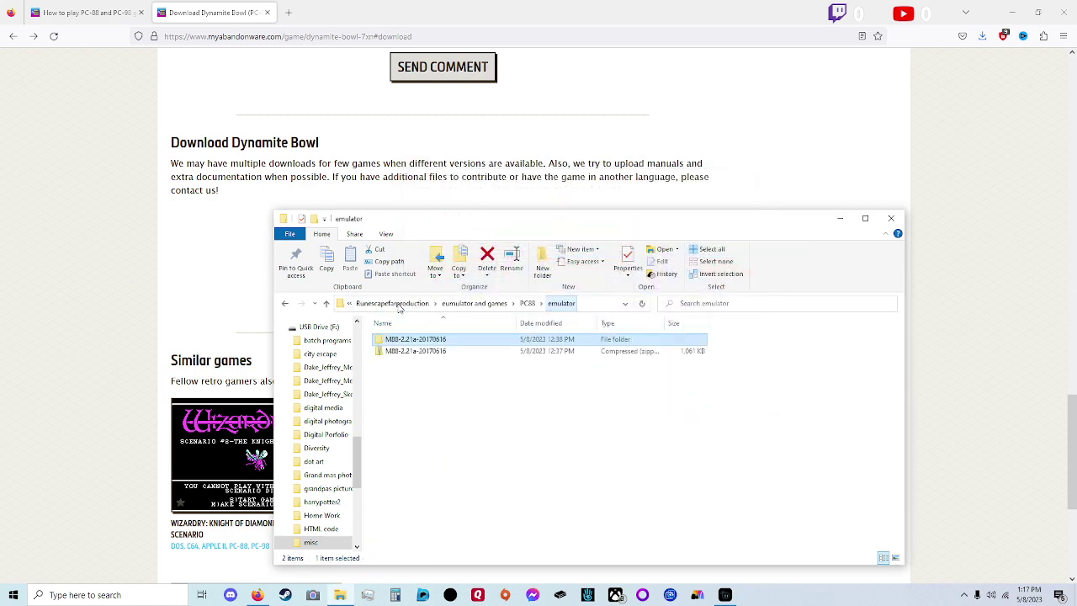
left_click(505, 304)
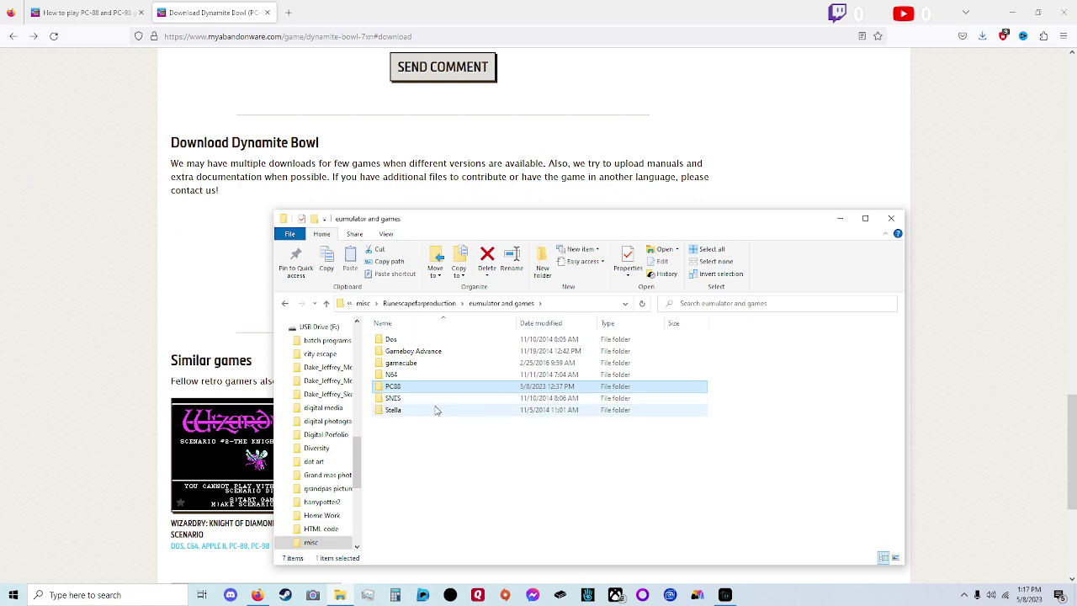
mouse_move(437, 412)
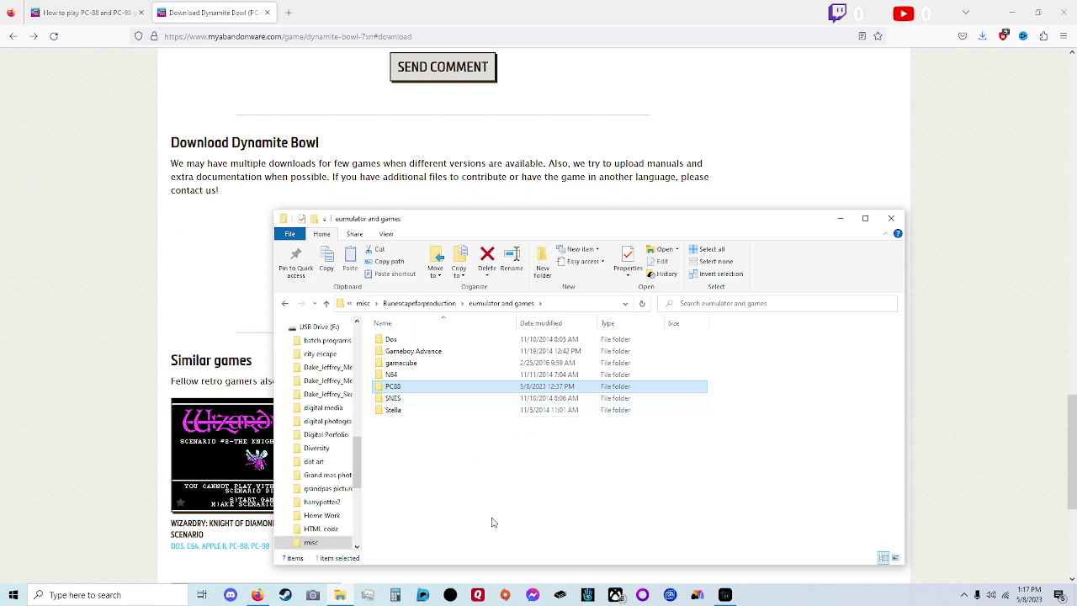